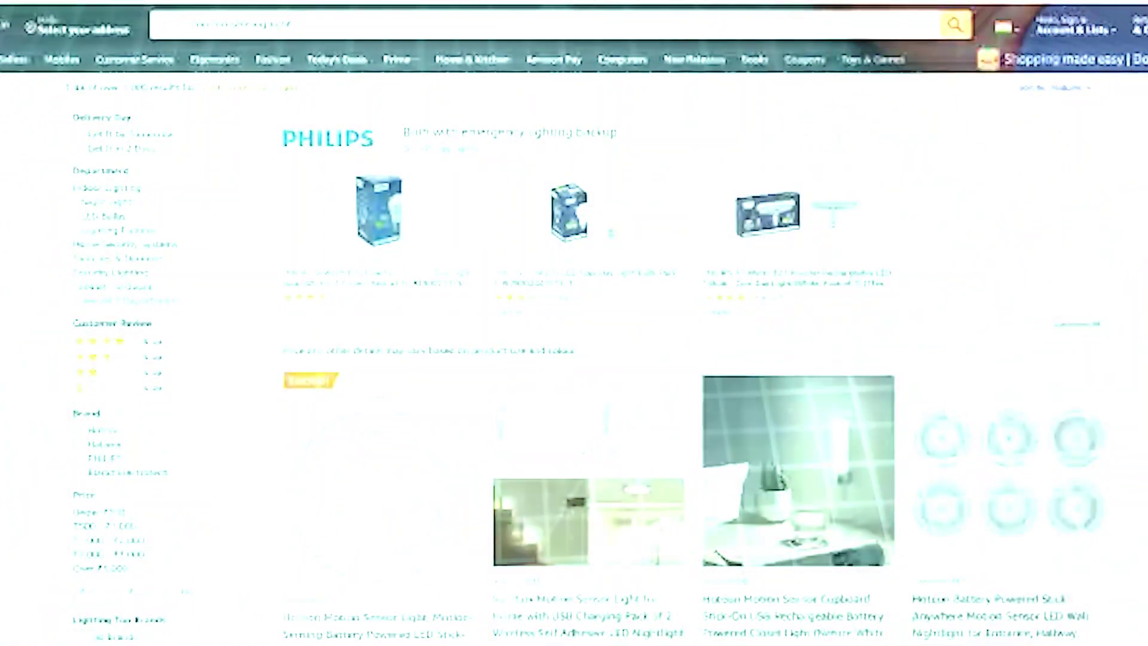
pyautogui.scroll(-1, 574, 358)
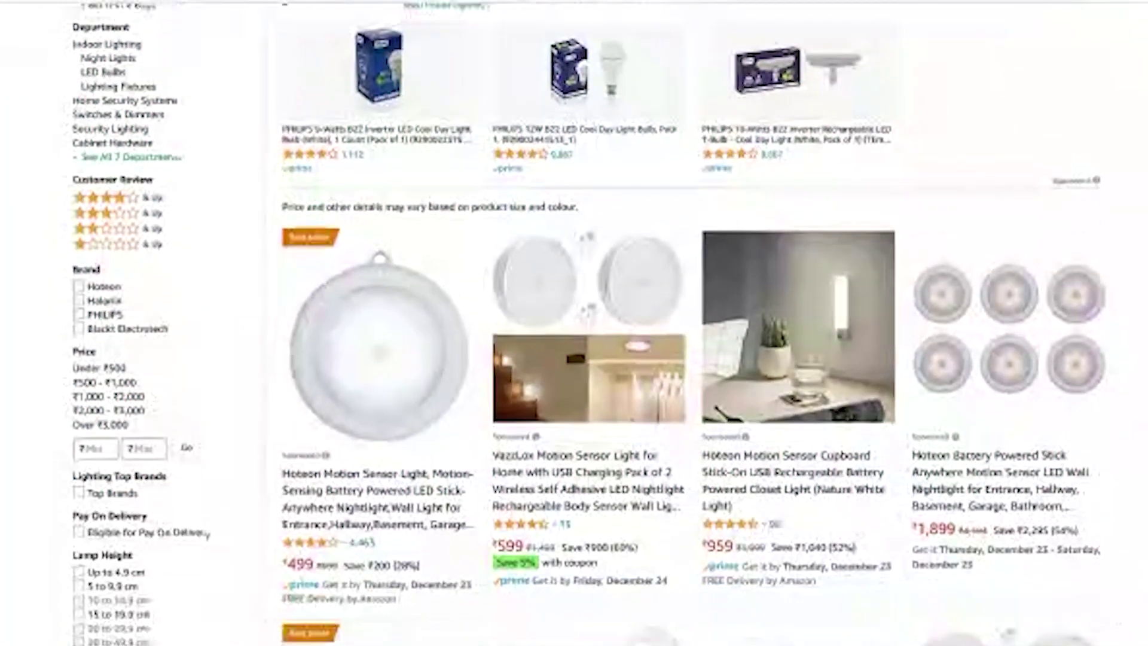
pyautogui.scroll(-1, 574, 359)
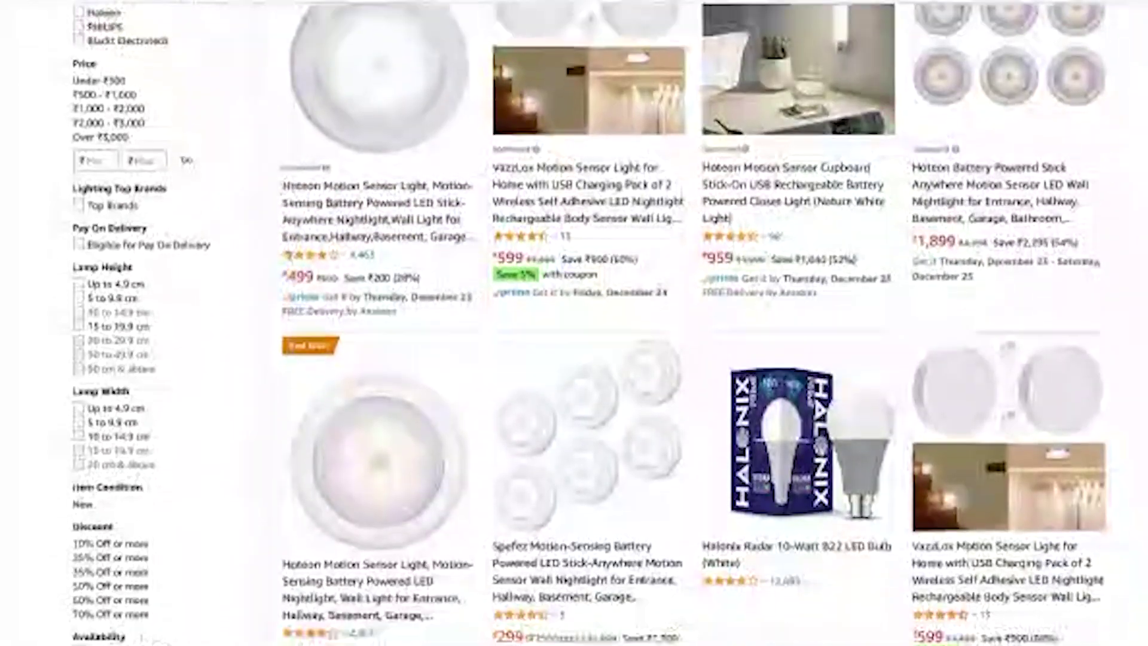
pyautogui.scroll(-1, 574, 359)
pyautogui.scroll(-1, 575, 359)
pyautogui.scroll(-2, 573, 359)
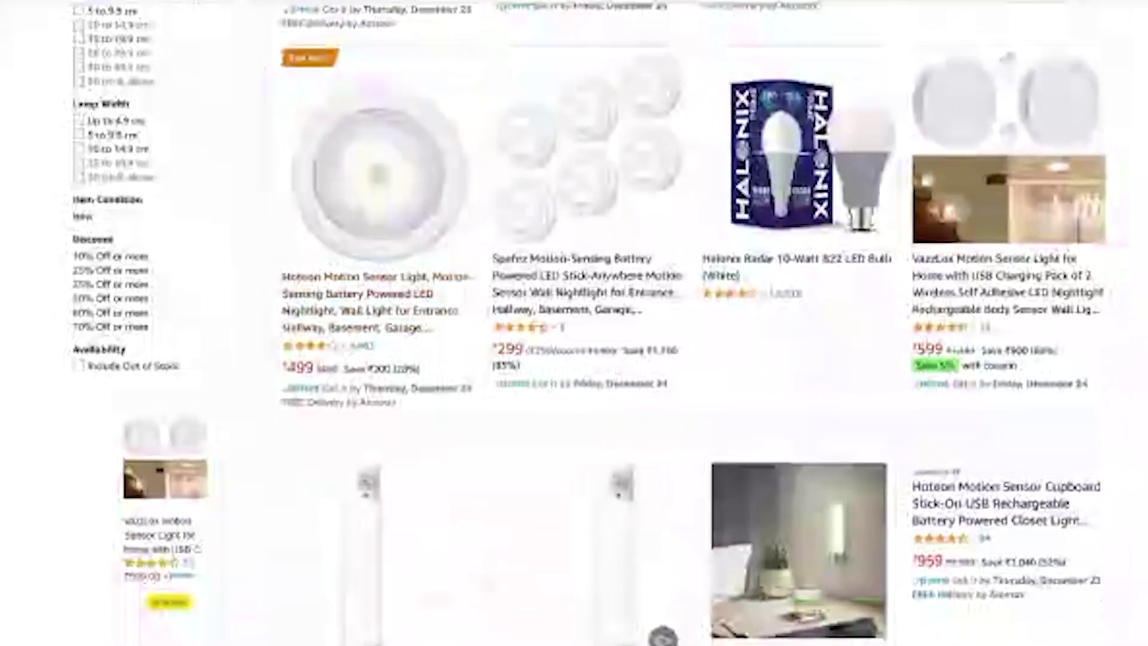
pyautogui.scroll(-2, 573, 358)
pyautogui.scroll(-3, 574, 359)
pyautogui.scroll(-2, 574, 359)
pyautogui.scroll(-2, 573, 359)
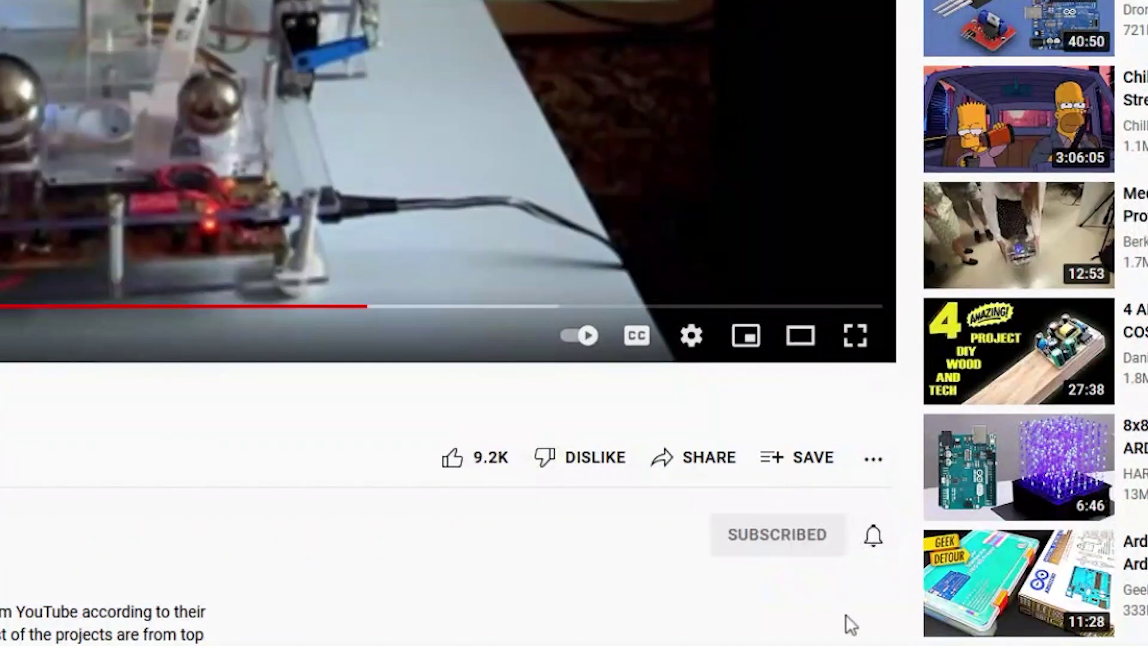
# Set the subscribed YouTube channel's notification bell to All.
pyautogui.click(873, 536)
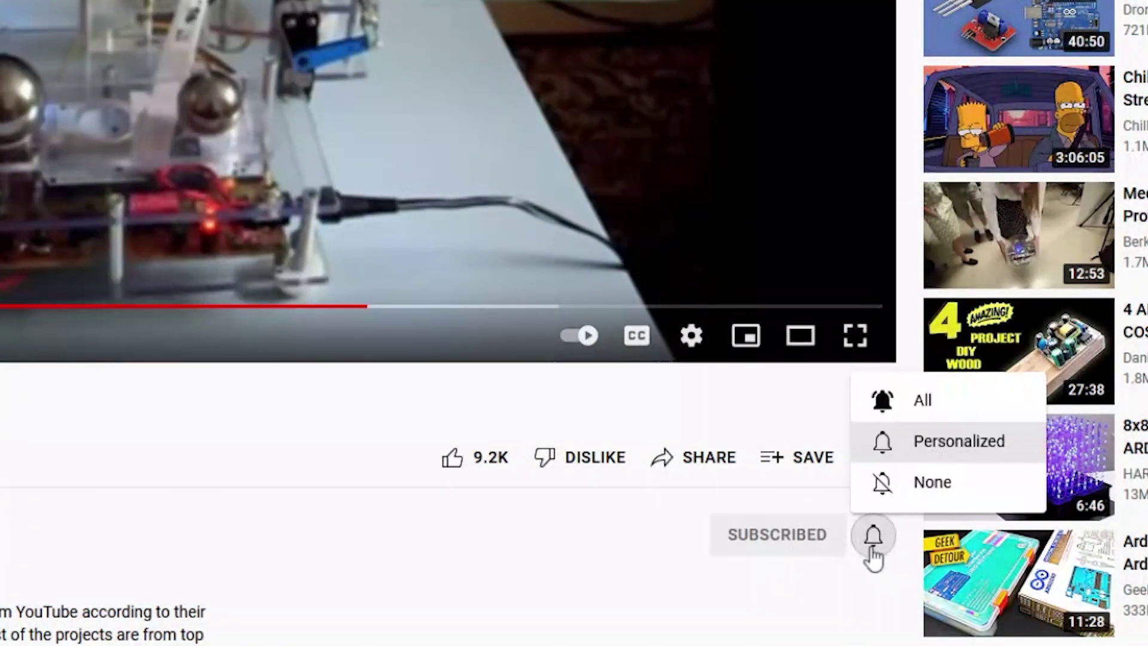
pyautogui.click(931, 404)
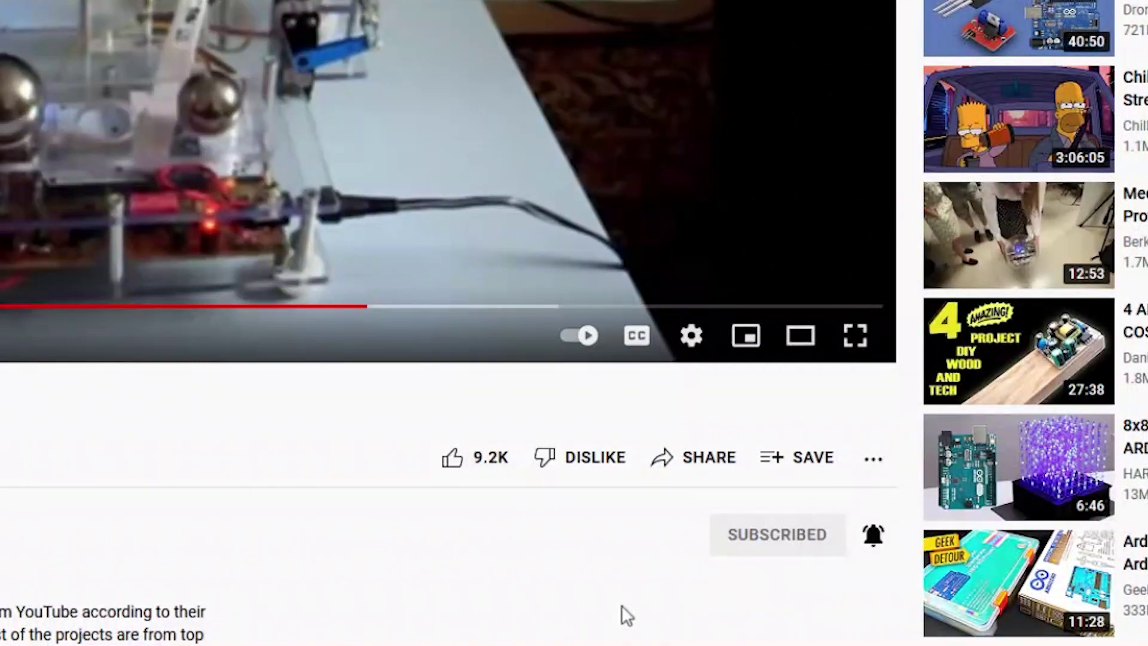